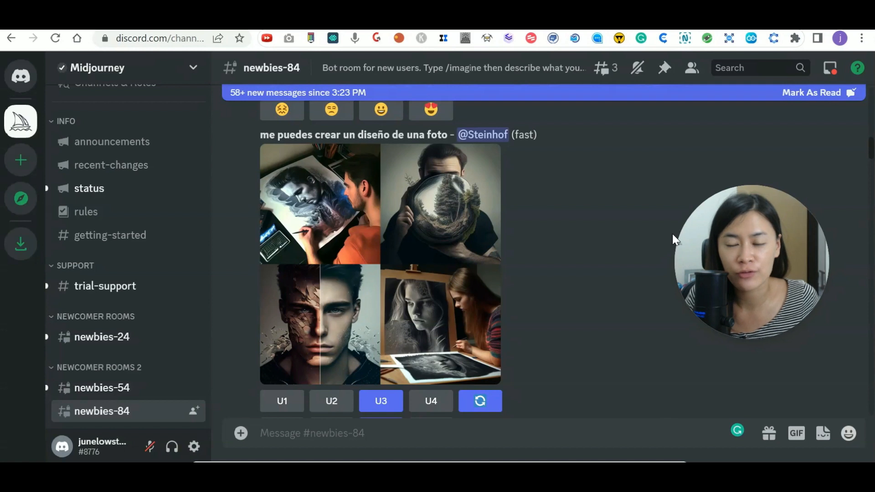
Find the Midjourney website through a Google search for "midjourney" in a new tab and join its beta
key("ctrl+t")
type("midjourney")
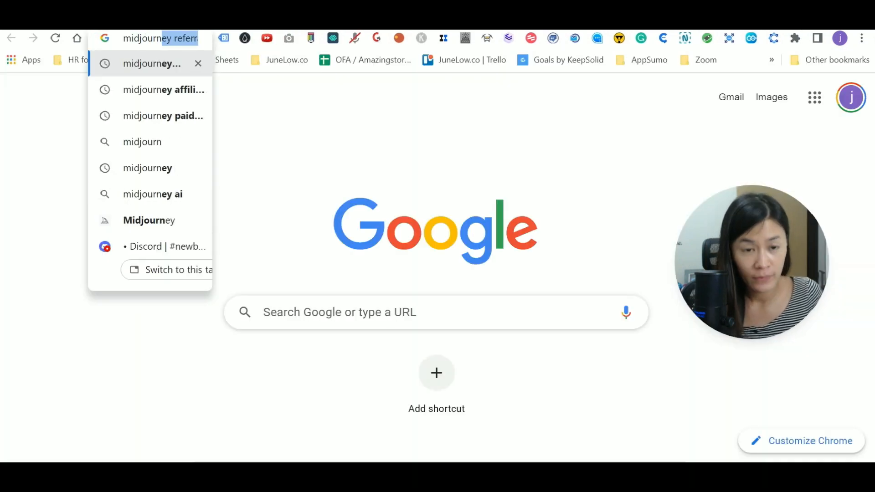
key("Return")
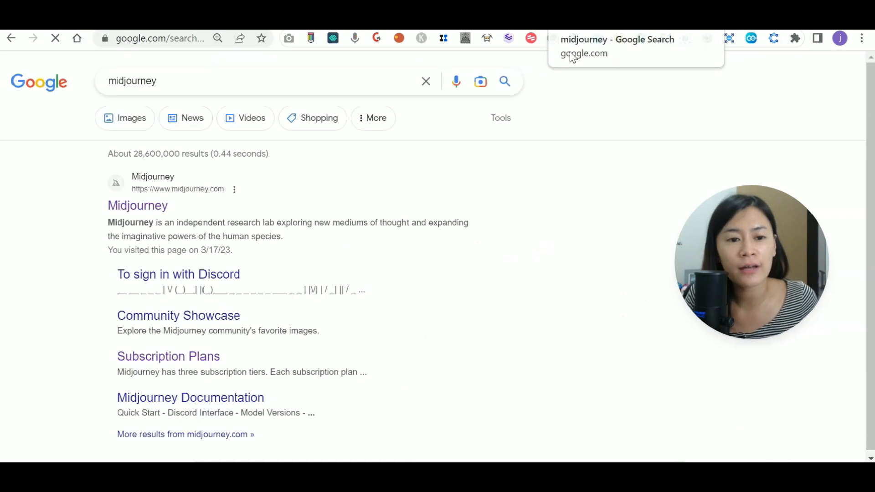
left_click(145, 213)
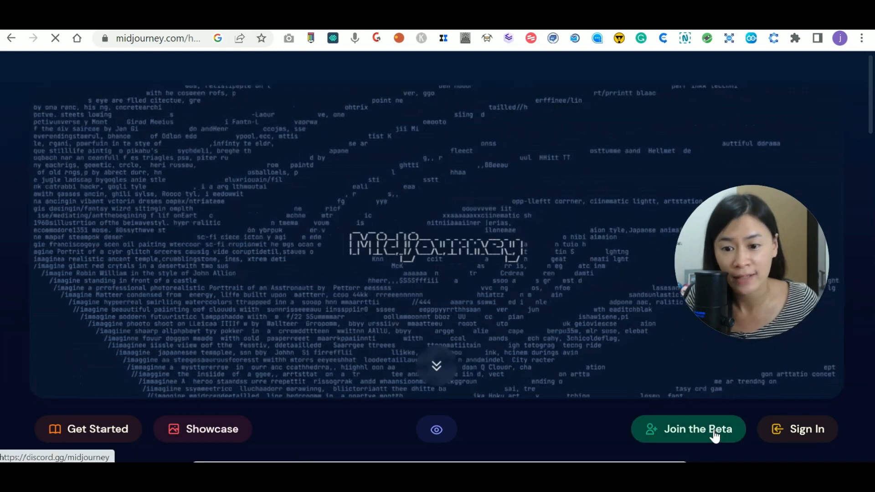
left_click(714, 430)
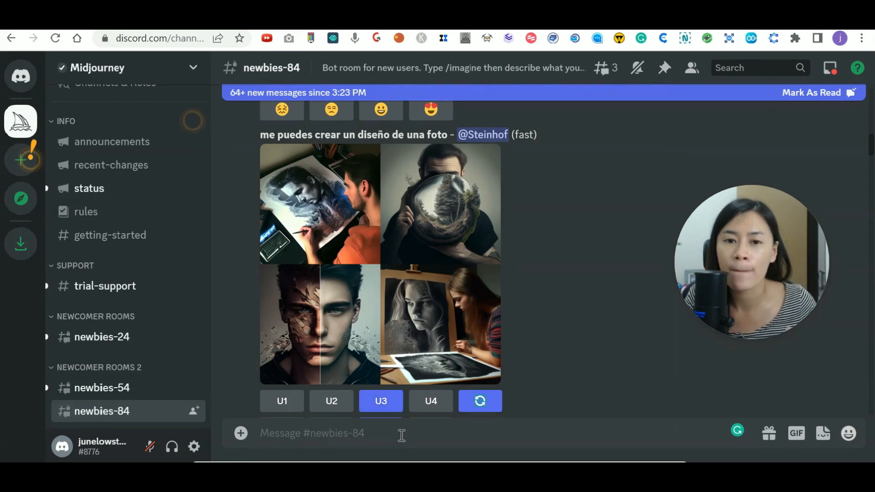
Switch to the newbies-54 room and start an /imagine command for the Midjourney Bot
scroll(530, 357, "up", 15)
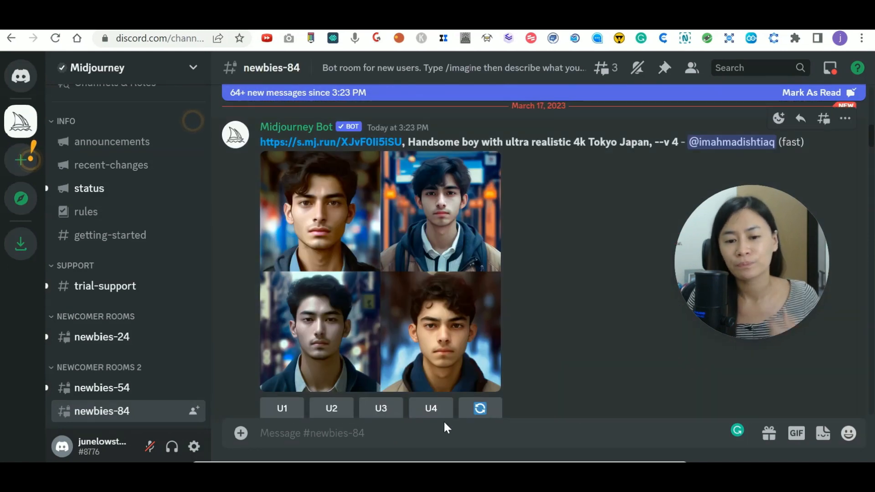
scroll(444, 421, "up", 5)
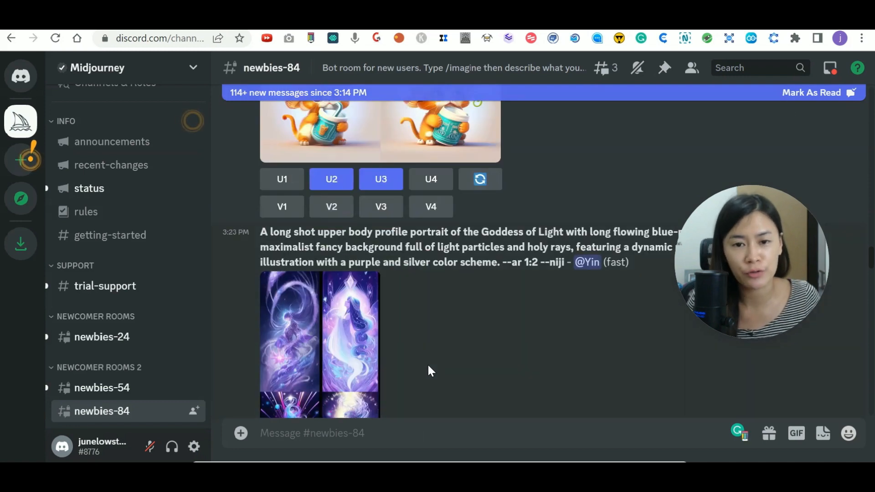
scroll(500, 347, "up", 5)
scroll(529, 311, "down", 10)
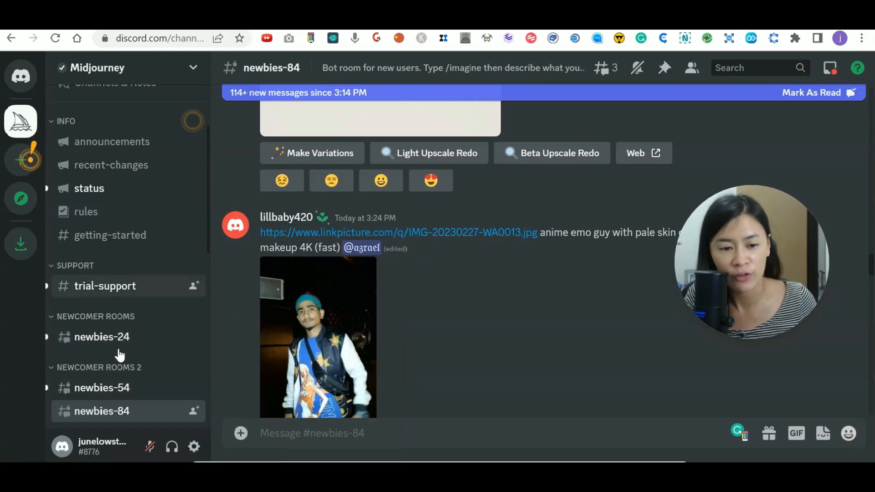
left_click(115, 393)
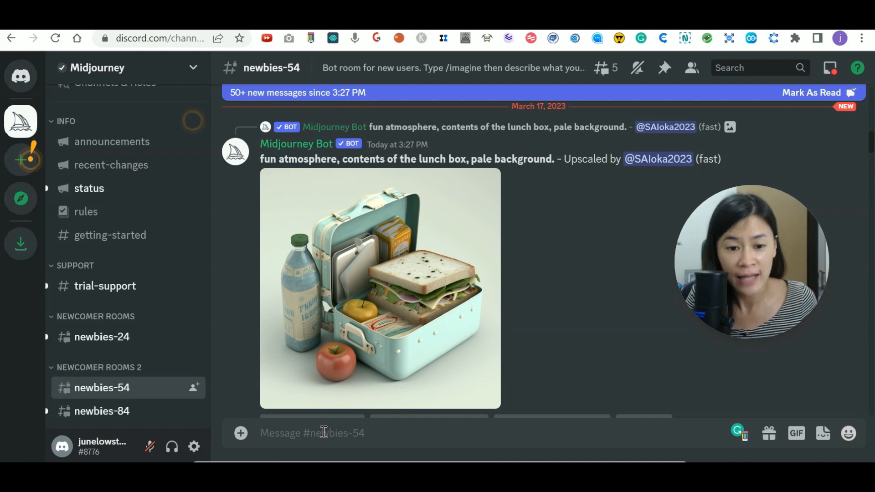
type("/imagine")
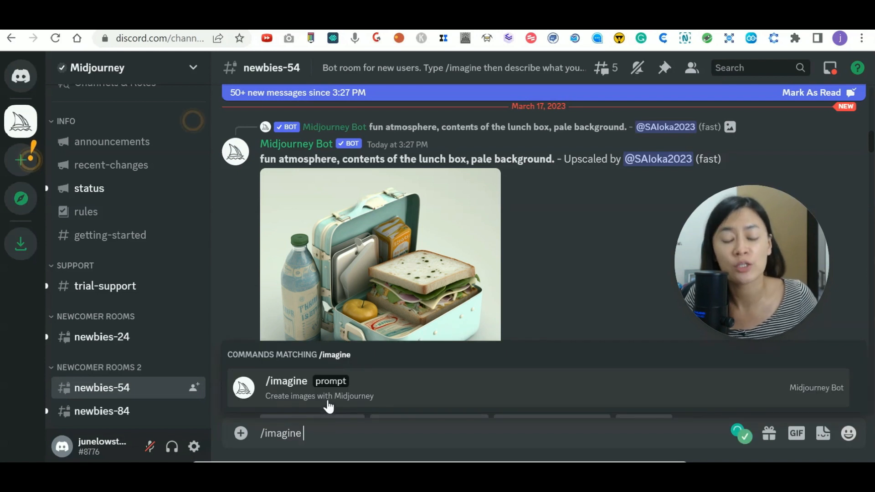
left_click(317, 436)
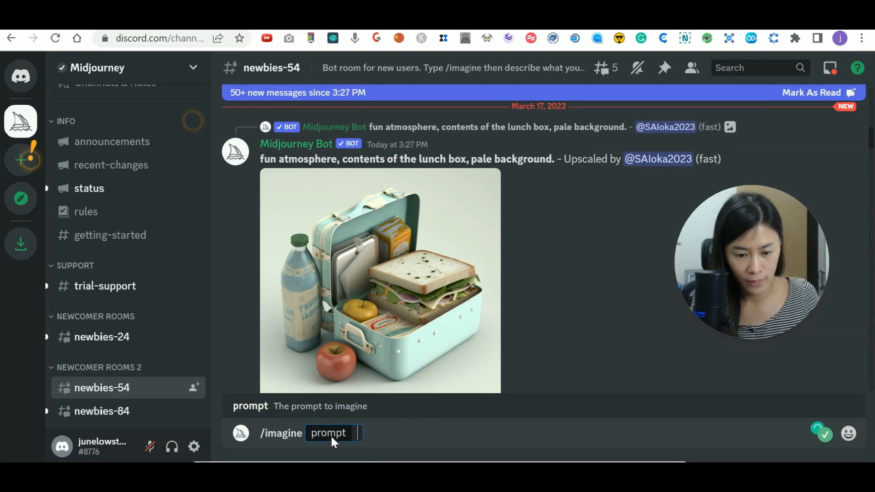
Generate images from the prompt "image of a pretty lady chinese who is holding a balloon and looking happy , portrait"
type("image of a ha")
type("ndsom")
key("BackSpace")
key("BackSpace")
key("BackSpace")
key("BackSpace")
key("BackSpace")
key("BackSpace")
key("BackSpace")
type("pretty lady chinese")
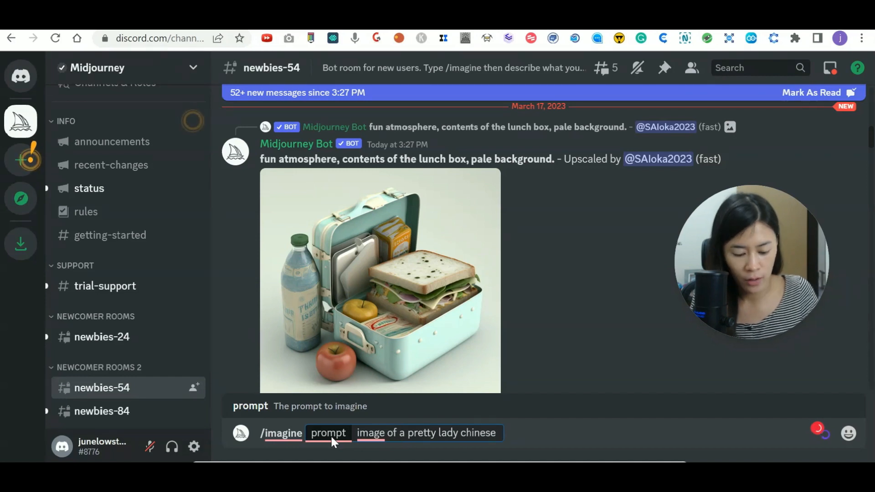
type(" who is holding a")
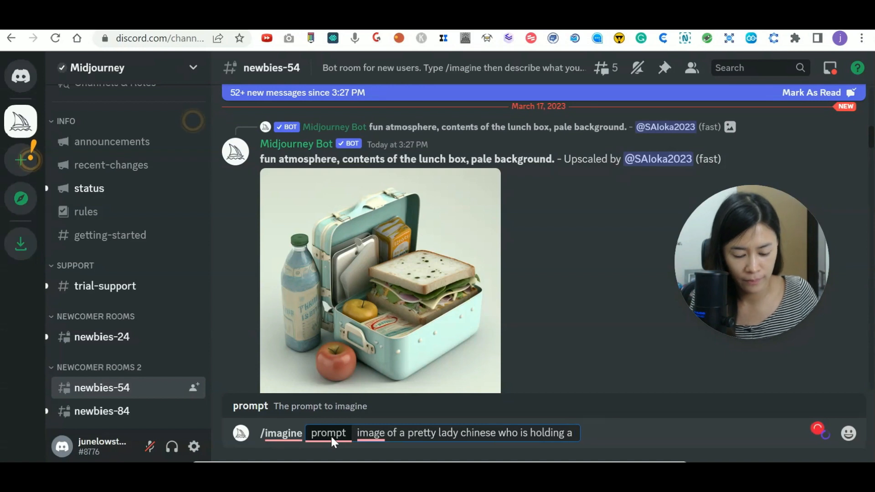
type(" balloon and loo")
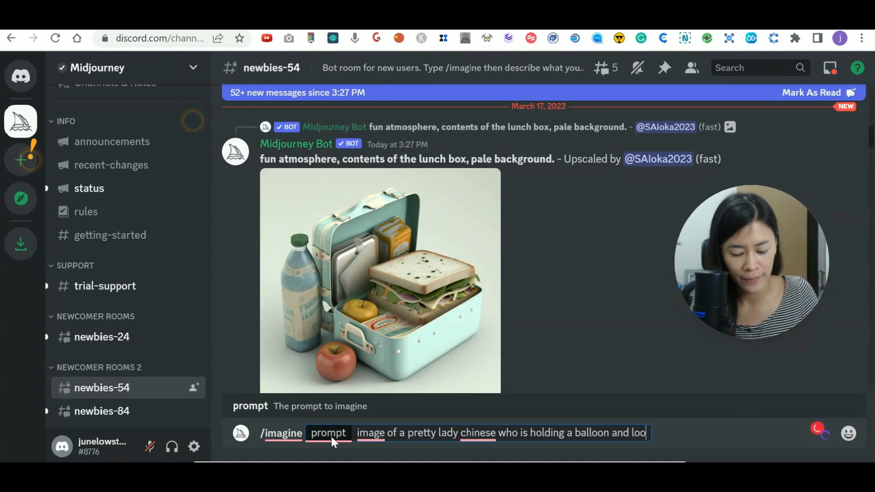
type("king happy , portrait")
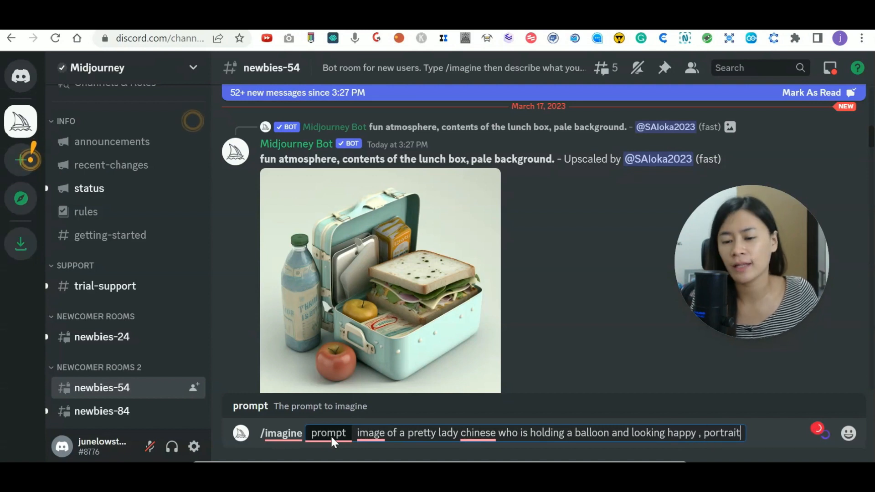
key("Return")
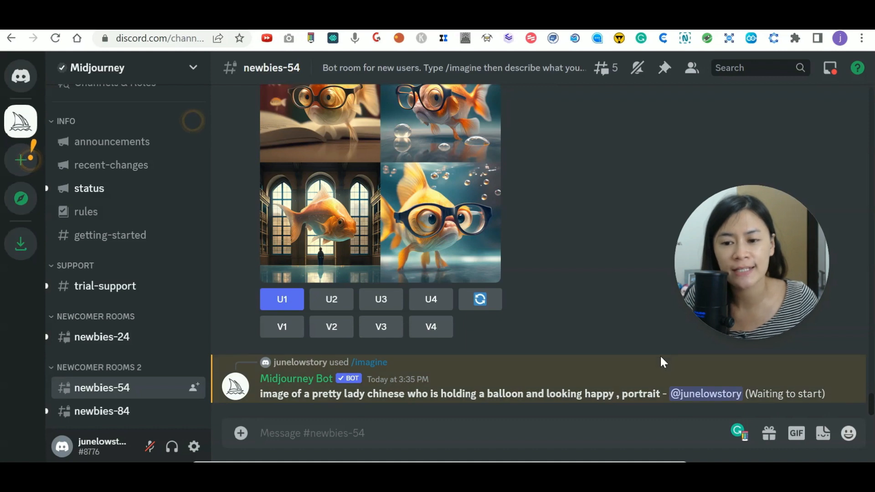
scroll(656, 360, "up", 5)
scroll(607, 250, "up", 6)
scroll(467, 262, "down", 9)
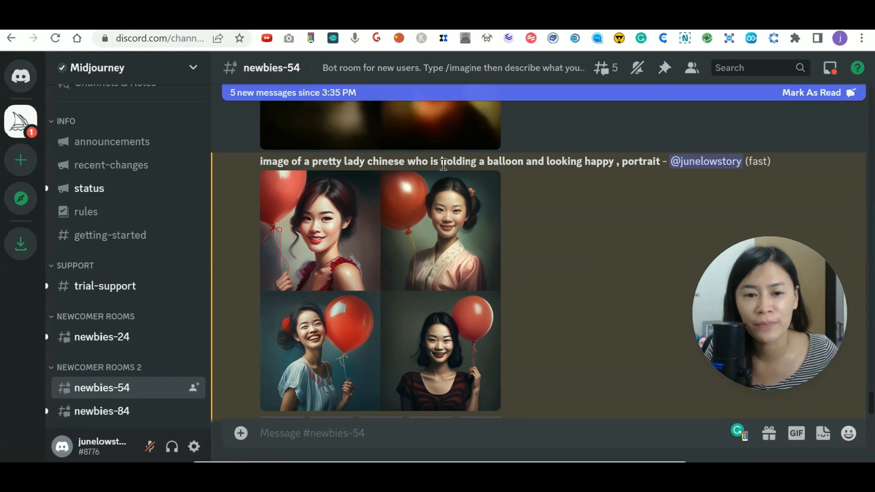
scroll(492, 295, "down", 1)
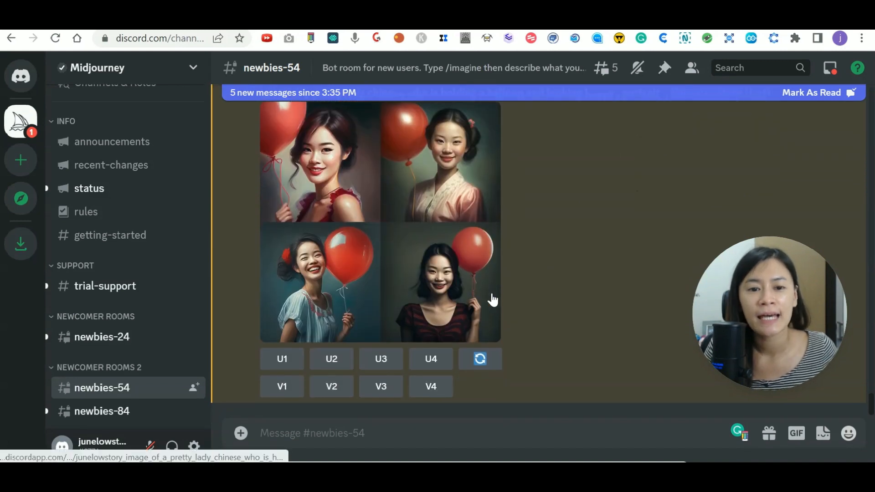
Start another /imagine command with the prompt "a cute little baby dragon with big eye, smiling at you, ready to fly in a sky that is blue ,"
left_click(381, 434)
type("/imagine")
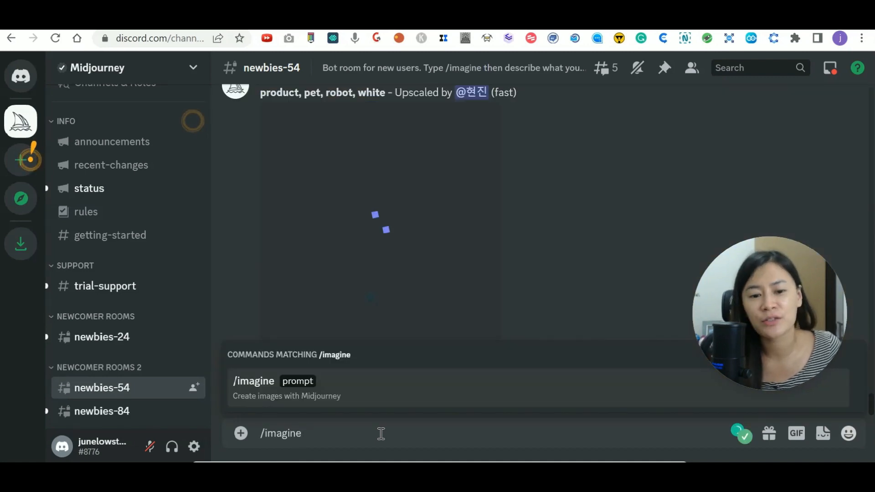
key("Return")
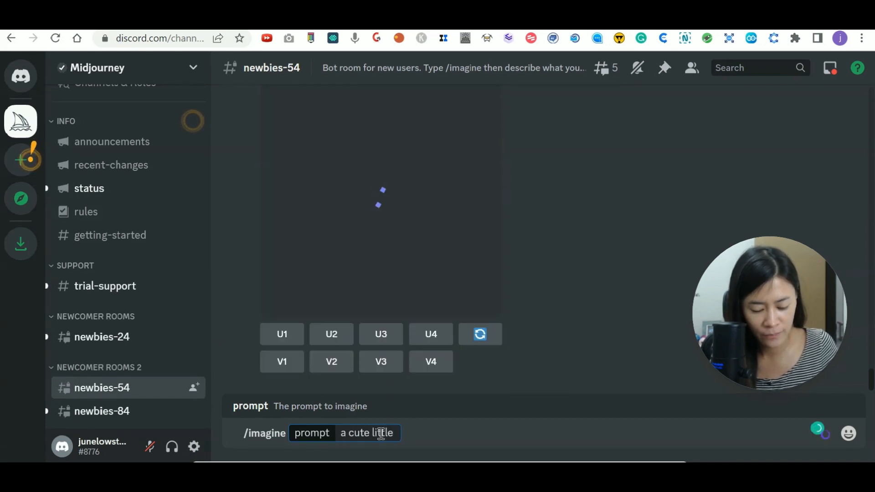
key("BackSpace")
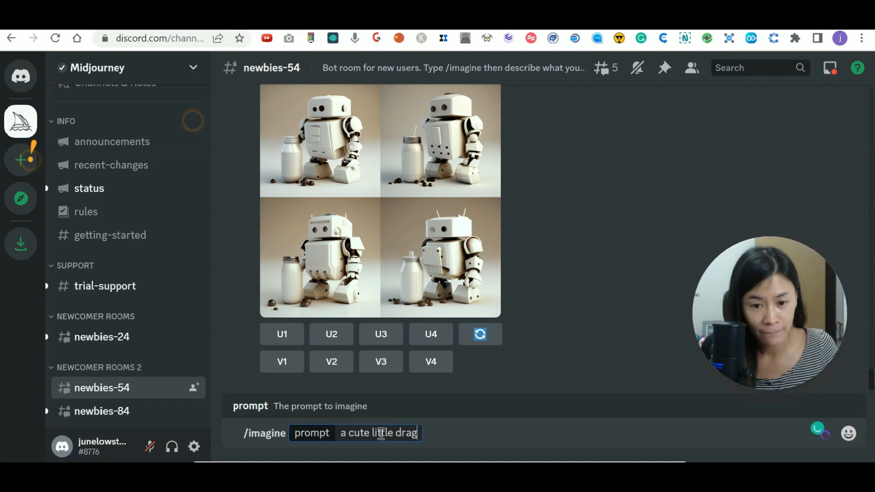
type("baby ")
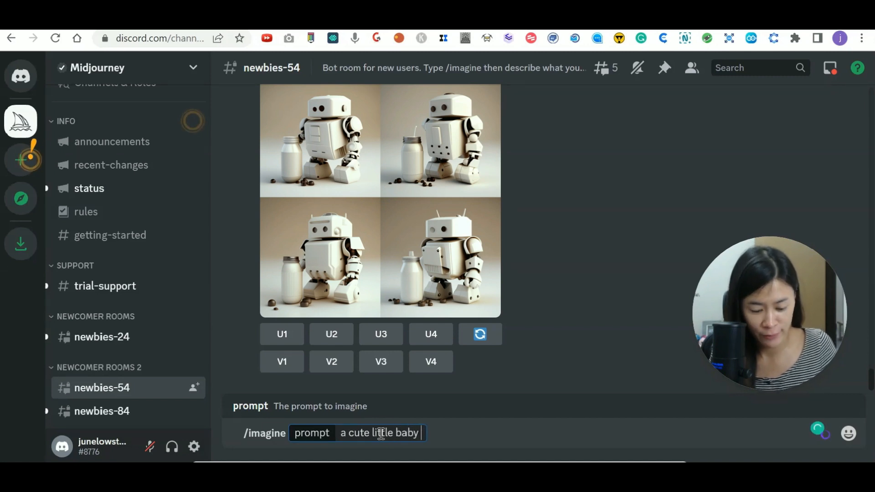
type("dragon")
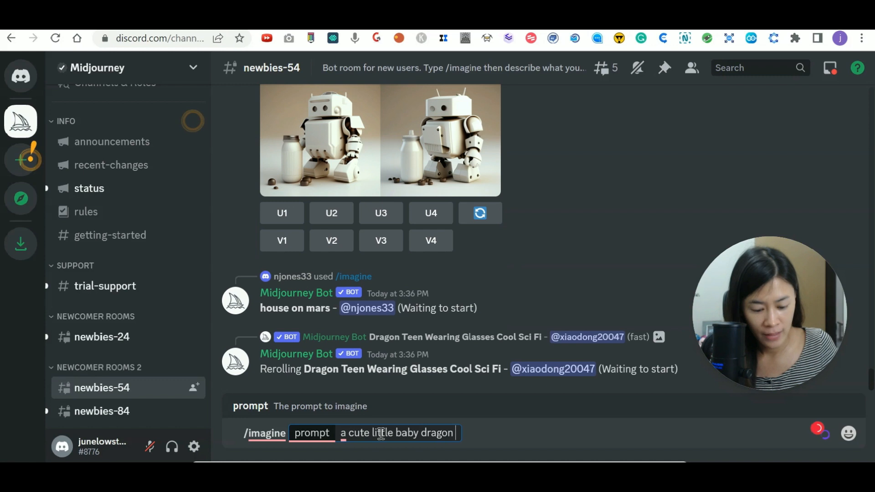
type(" with big eye, smiling")
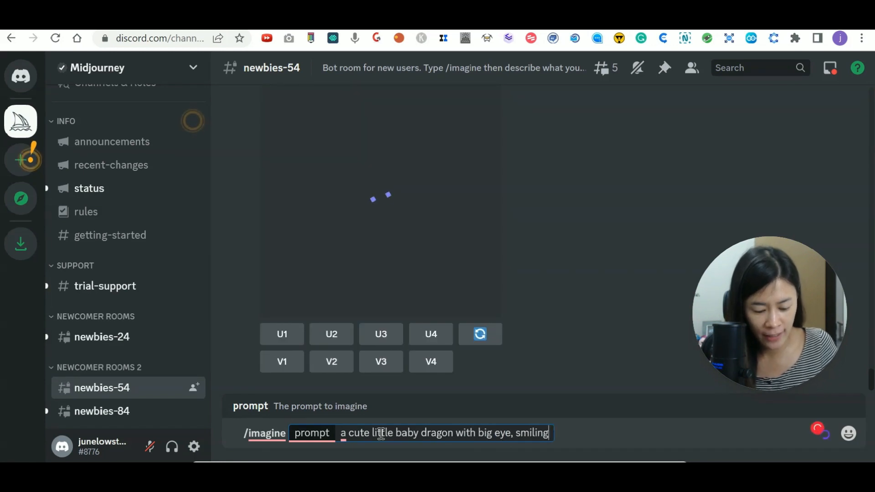
type(" at you, ready to fly in a sky that is blue , t")
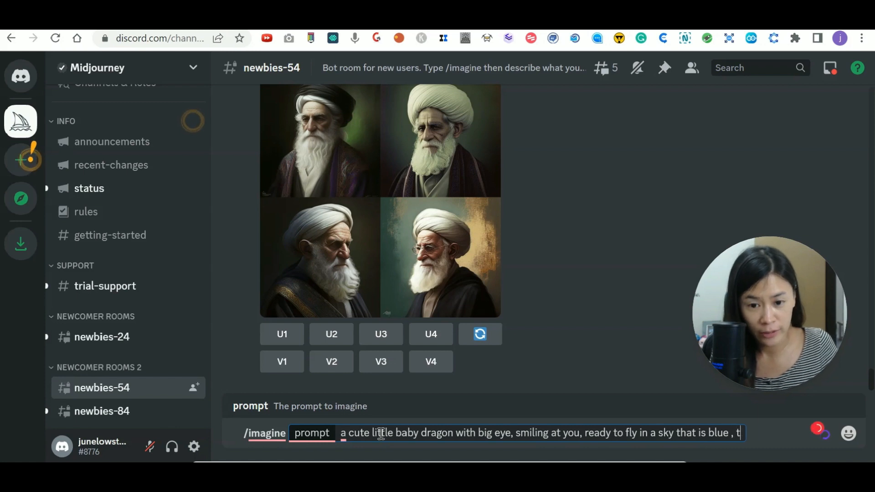
key("BackSpace")
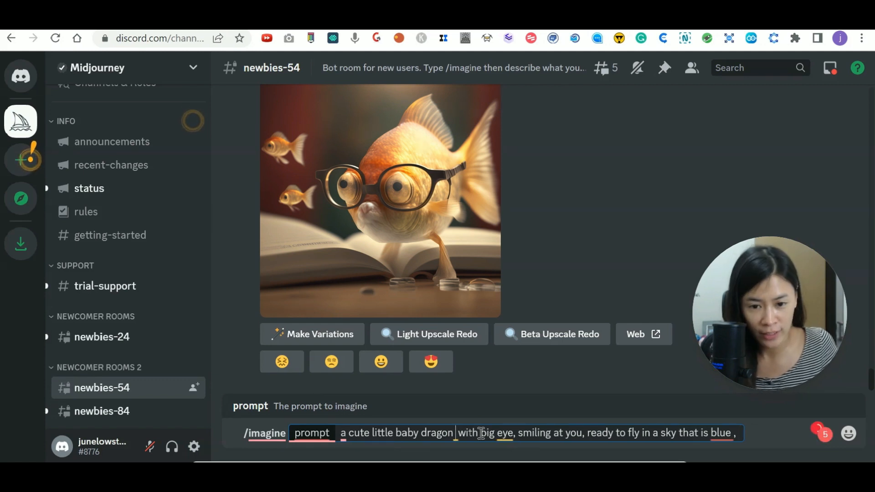
Insert "red & orange colour" after "dragon" in the prompt and submit it to generate the images
type("red & orang")
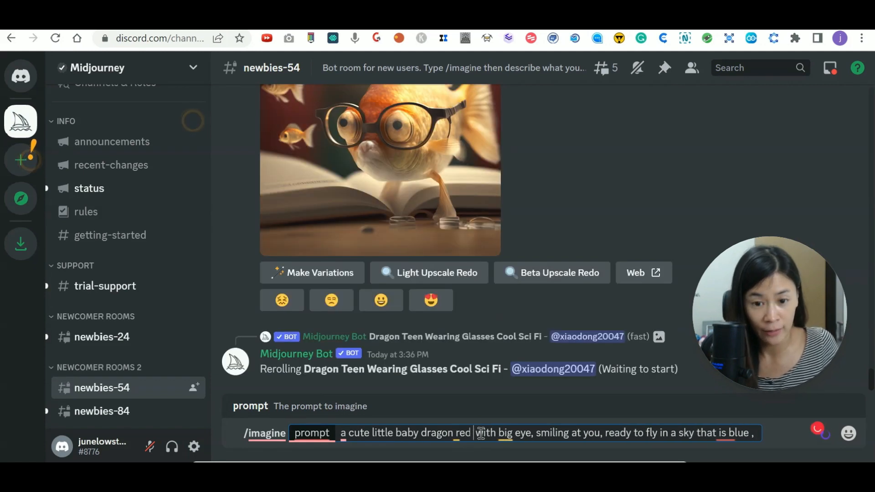
type("e colour")
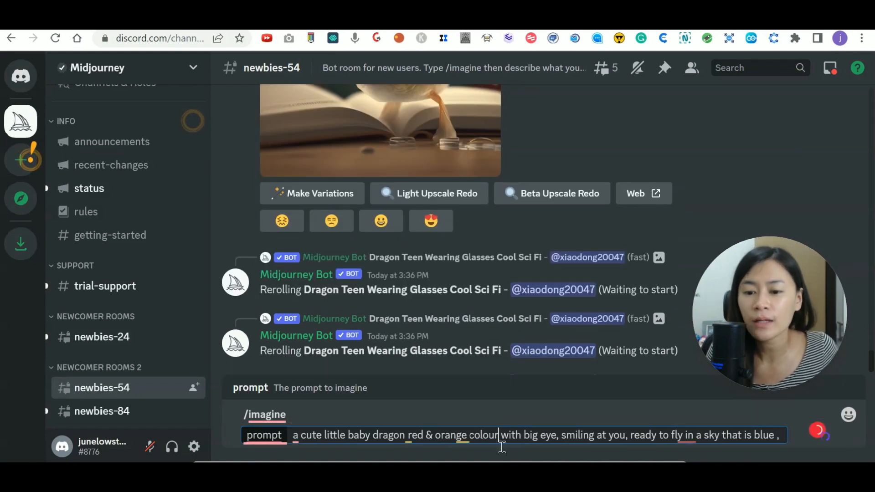
key("BackSpace")
key("BackSpace")
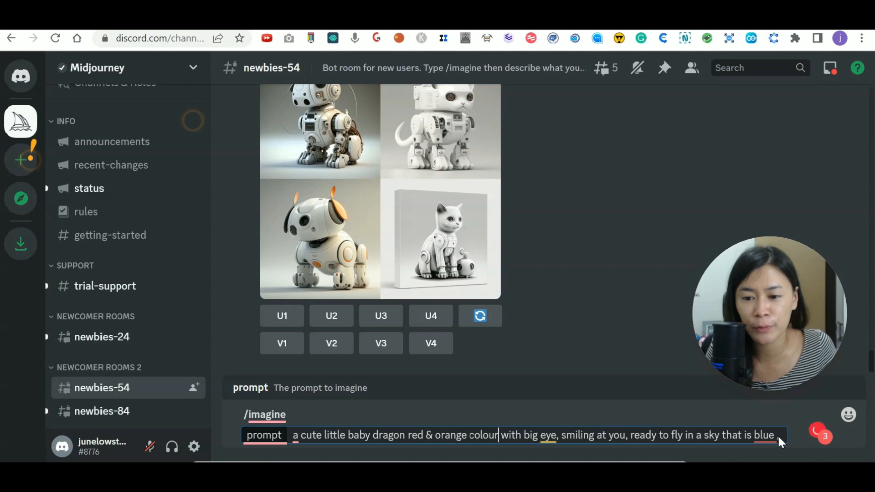
type(",")
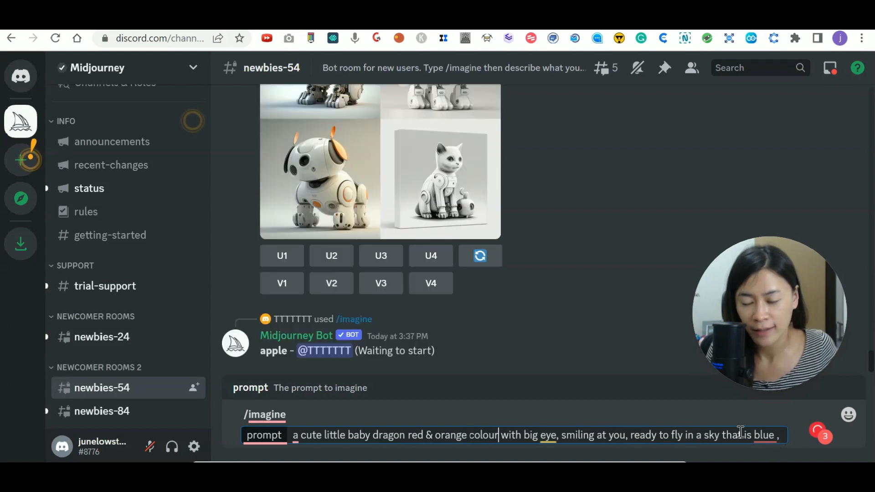
key("Right")
key("Right")
key("Right")
key("Right")
key("Right")
key("Right")
key("Right")
key("Right")
key("Right")
key("Right")
key("Right")
key("Right")
key("Right")
key("Right")
key("Right")
key("Right")
key("Right")
key("Right")
key("Right")
key("Right")
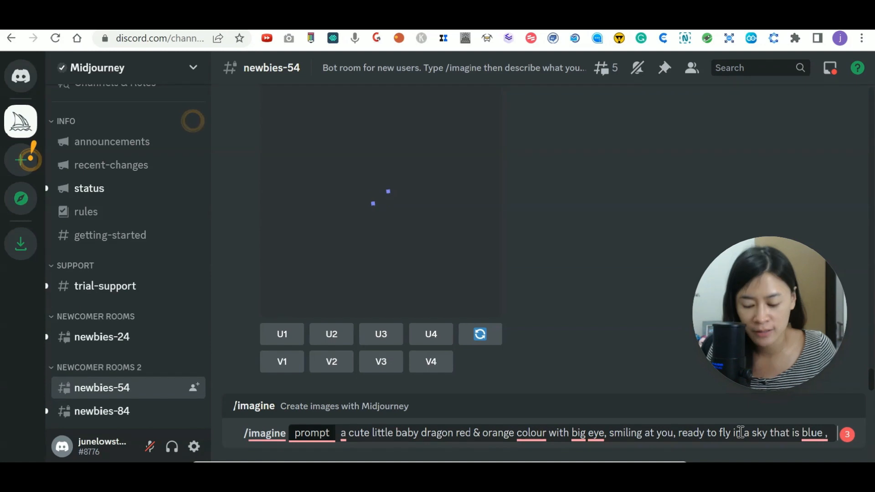
key("Return")
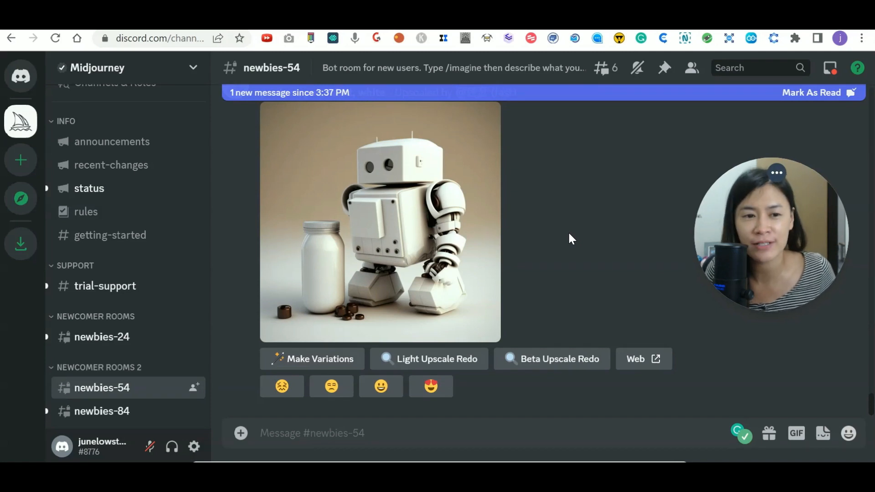
Request variations of the fourth image in the generated baby dragon grid
scroll(563, 287, "up", 5)
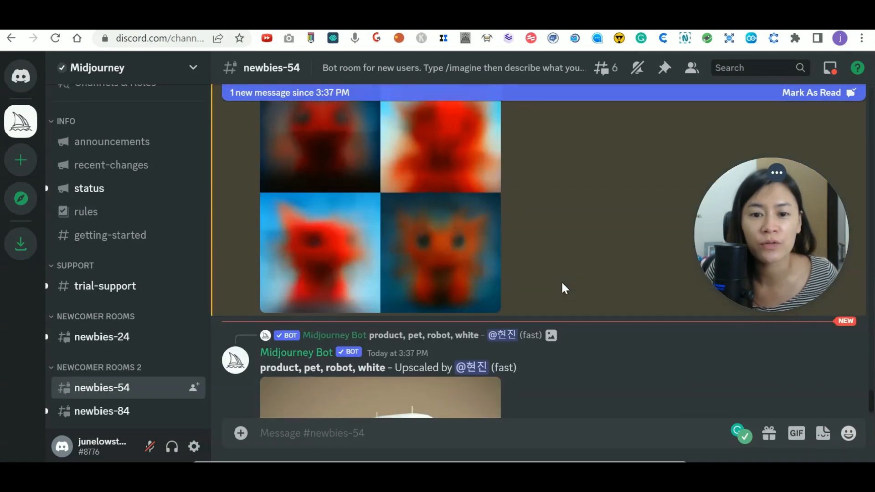
scroll(668, 287, "up", 3)
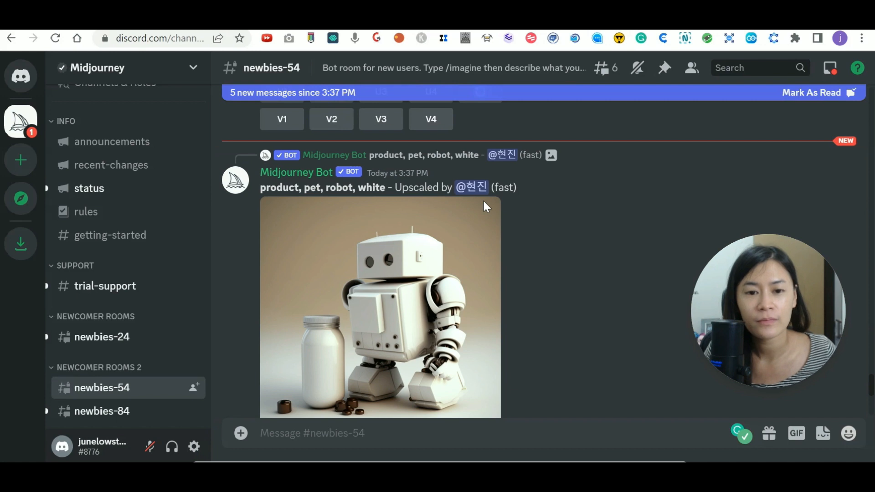
scroll(580, 268, "up", 10)
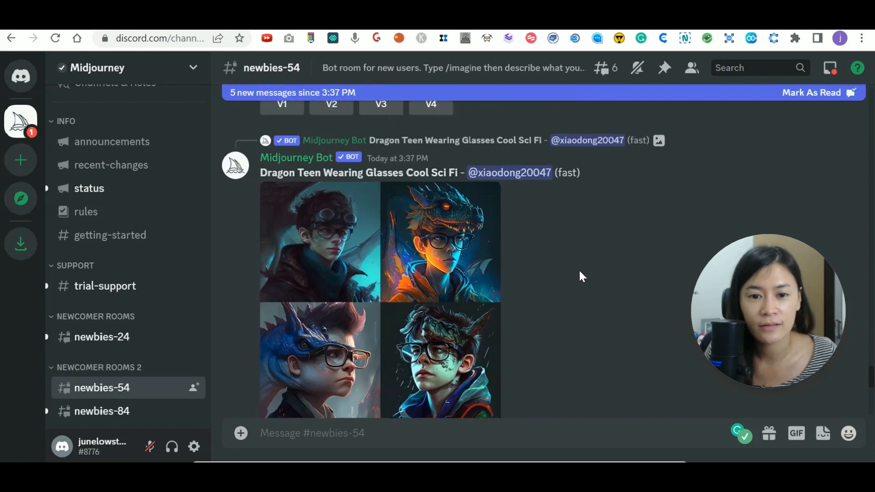
scroll(579, 277, "down", 10)
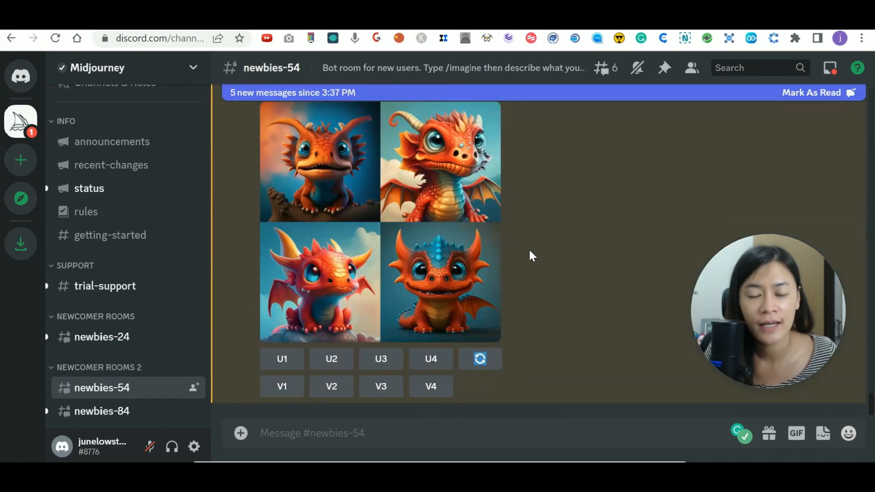
scroll(533, 251, "down", 5)
scroll(556, 310, "up", 5)
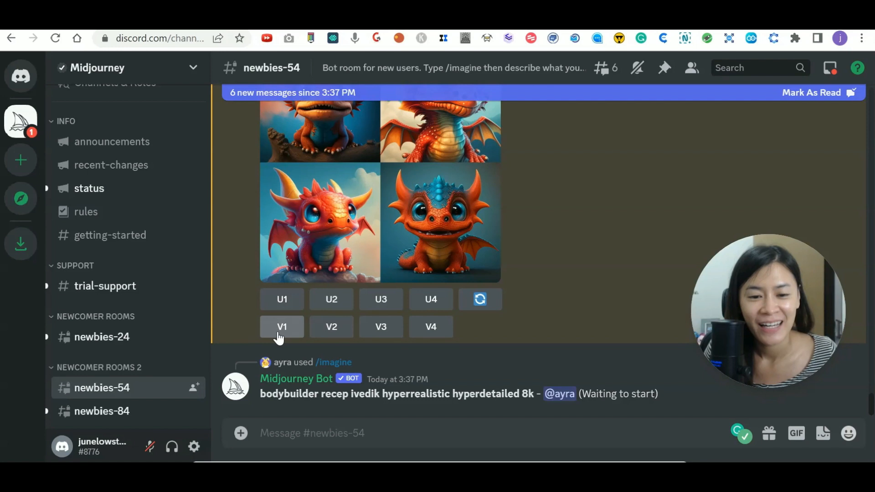
left_click(431, 327)
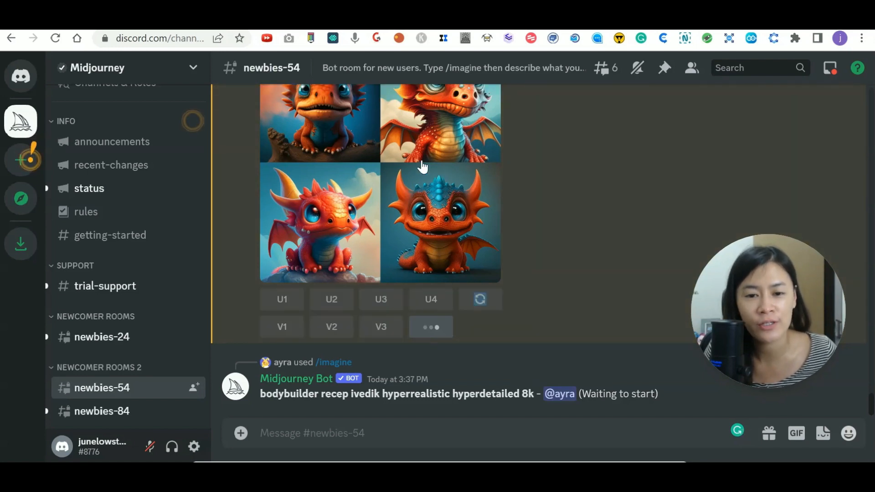
Upscale the third and fourth images of the baby dragon grid
scroll(442, 274, "up", 2)
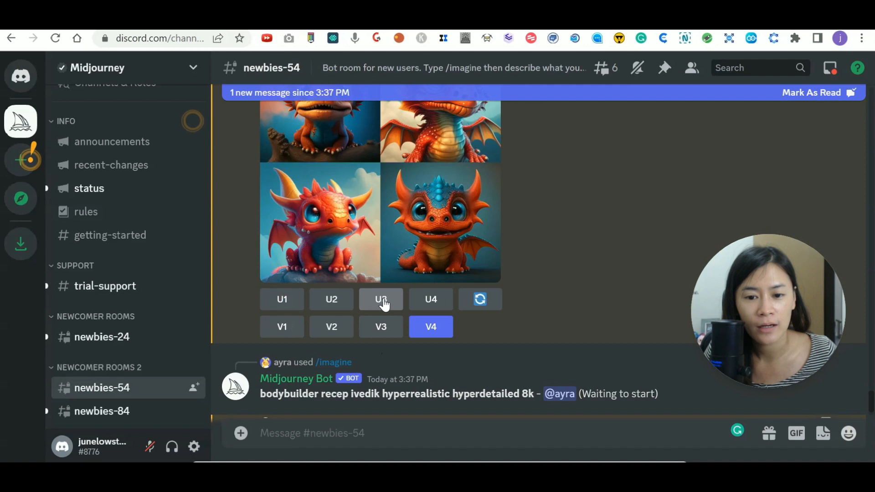
left_click(381, 301)
left_click(432, 369)
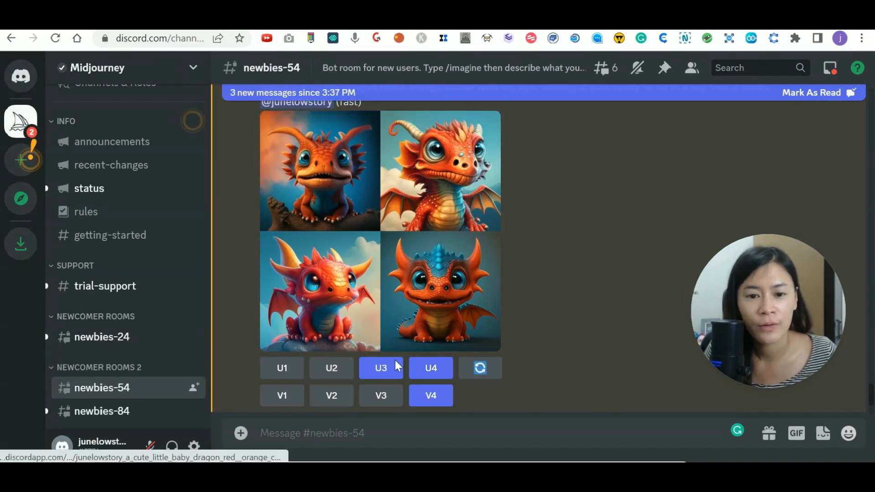
left_click(397, 365)
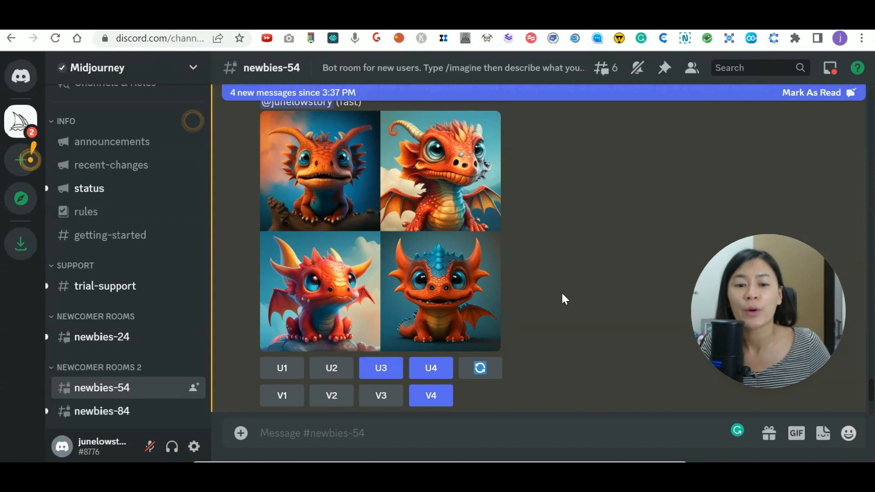